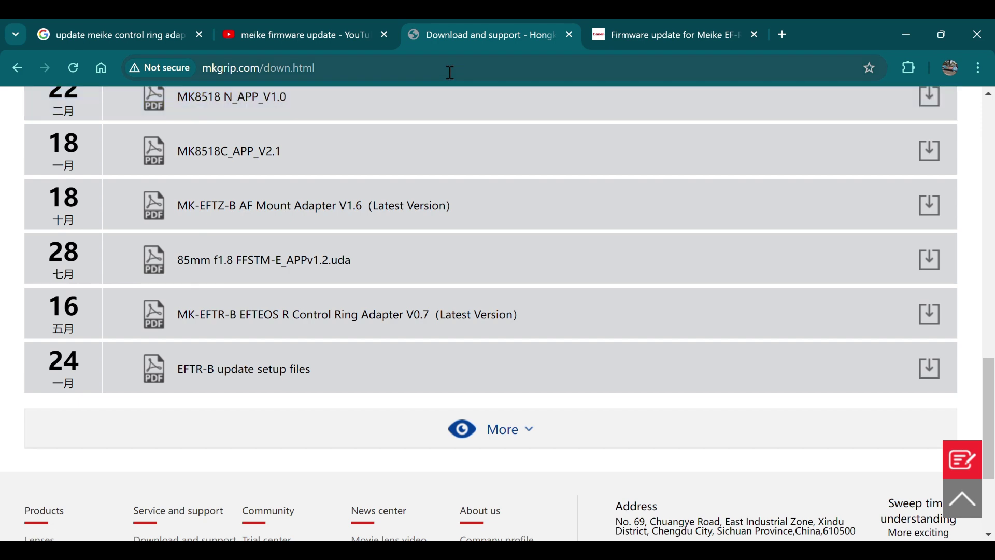
Step: Scroll the download page and bring up the Meike EFTR-B Update tool window
{"action": "left_click_drag", "start_coordinate": [991, 441], "coordinate": [762, 429]}
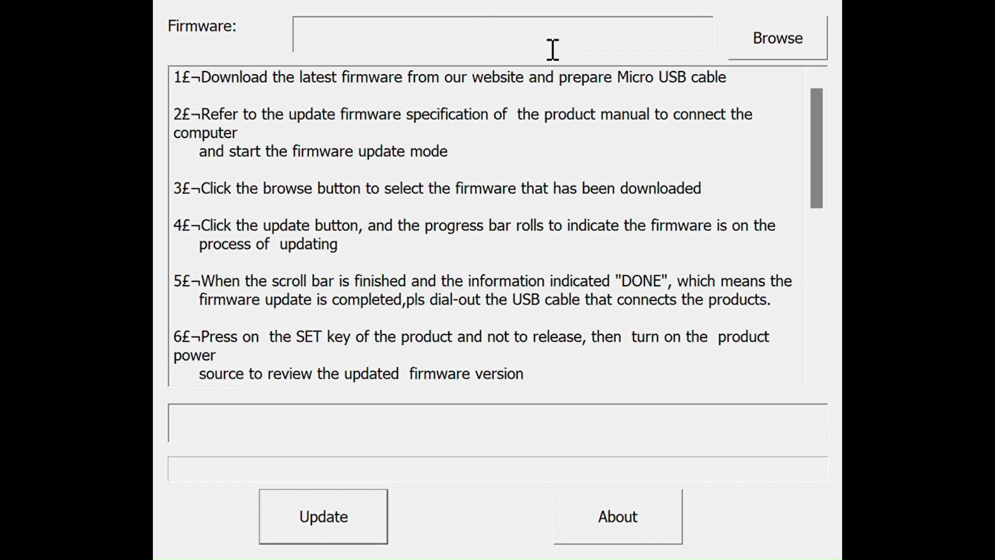
Step: Load EFTRB0_V0.7_20220511.sky into the firmware field and check its path
{"action": "left_click", "coordinate": [758, 42]}
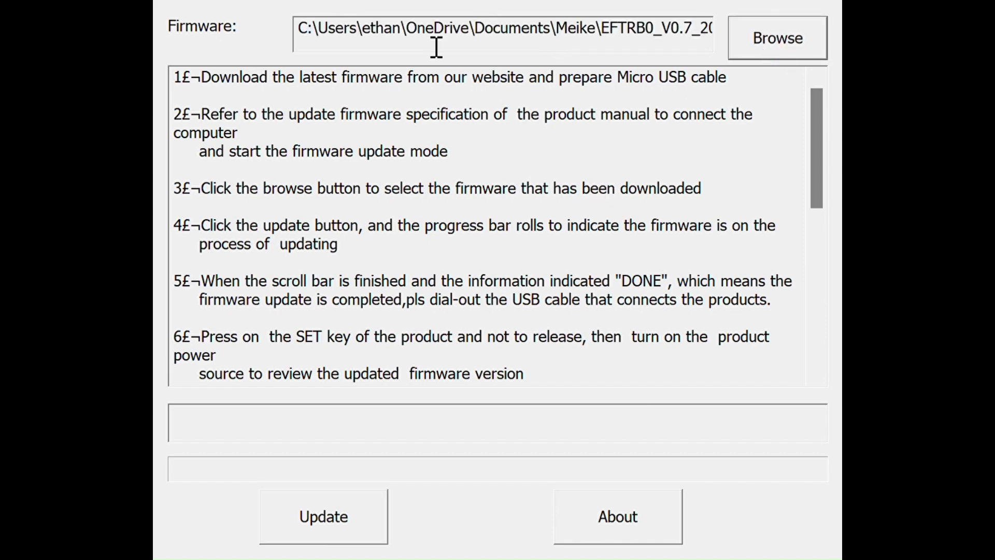
{"action": "left_click_drag", "start_coordinate": [306, 37], "coordinate": [762, 38]}
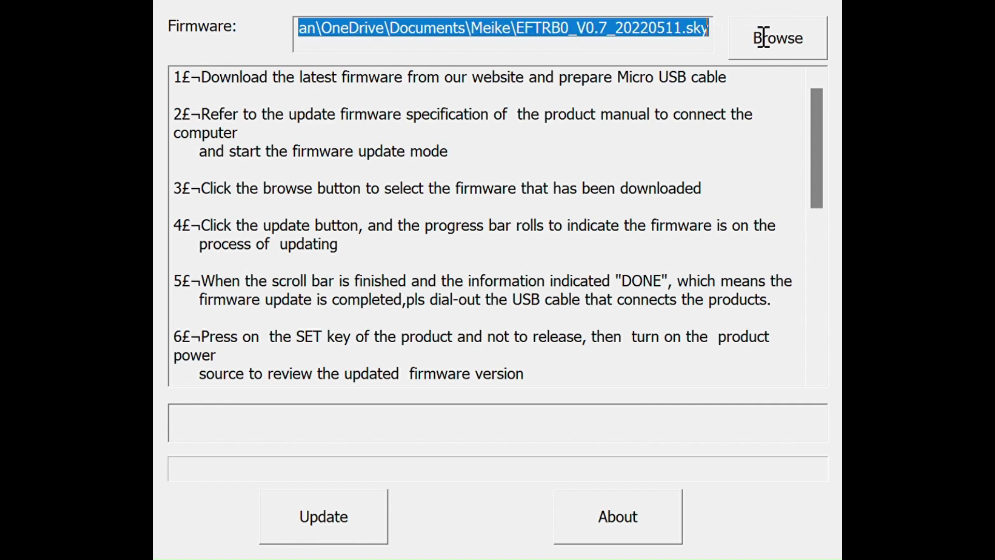
{"action": "left_click", "coordinate": [621, 47]}
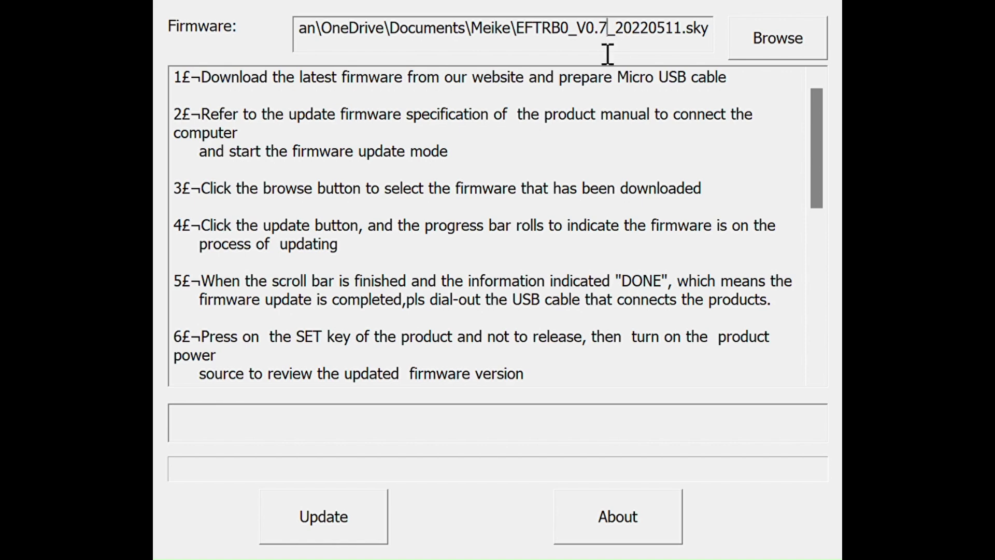
Step: Start flashing the V0.7 firmware, which stalls with ERR 4201
{"action": "left_click", "coordinate": [350, 513]}
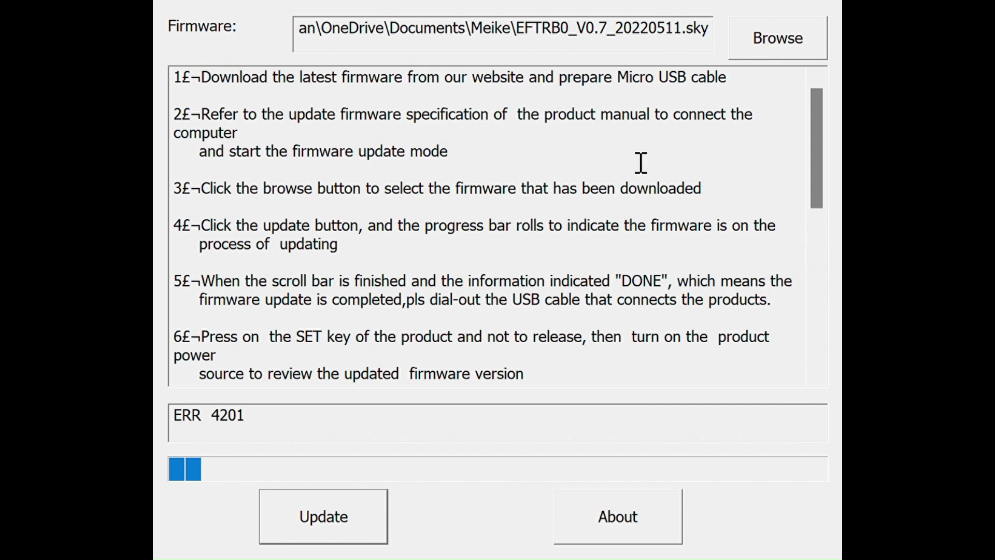
Step: Confirm the V0.7 firmware path and rerun the update after ERR 4201
{"action": "left_click", "coordinate": [344, 41]}
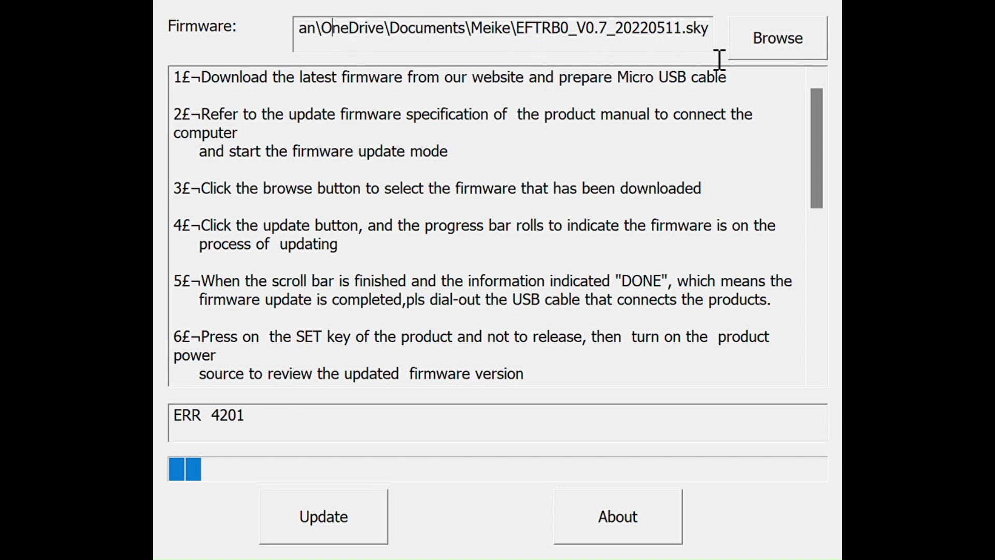
{"action": "left_click", "coordinate": [328, 524]}
{"action": "left_click", "coordinate": [327, 524]}
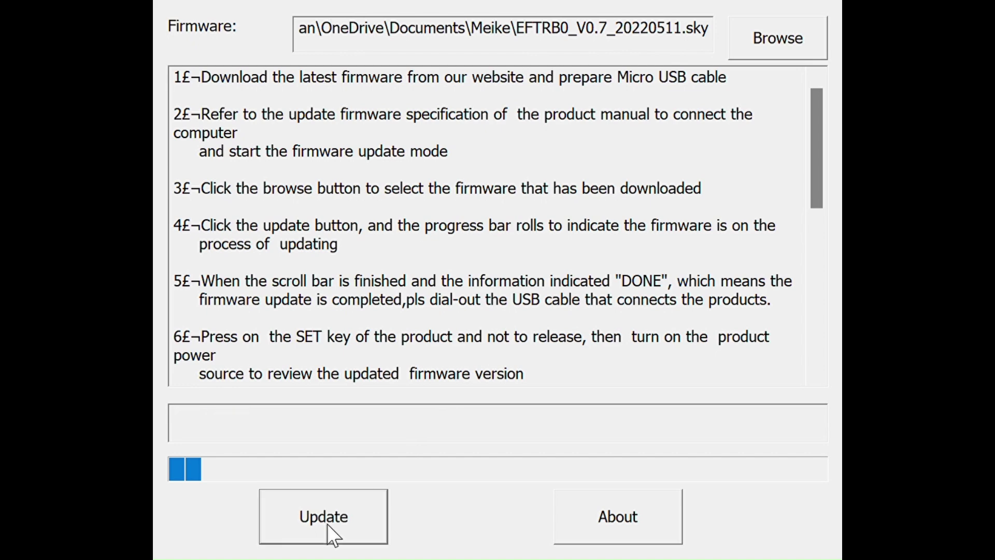